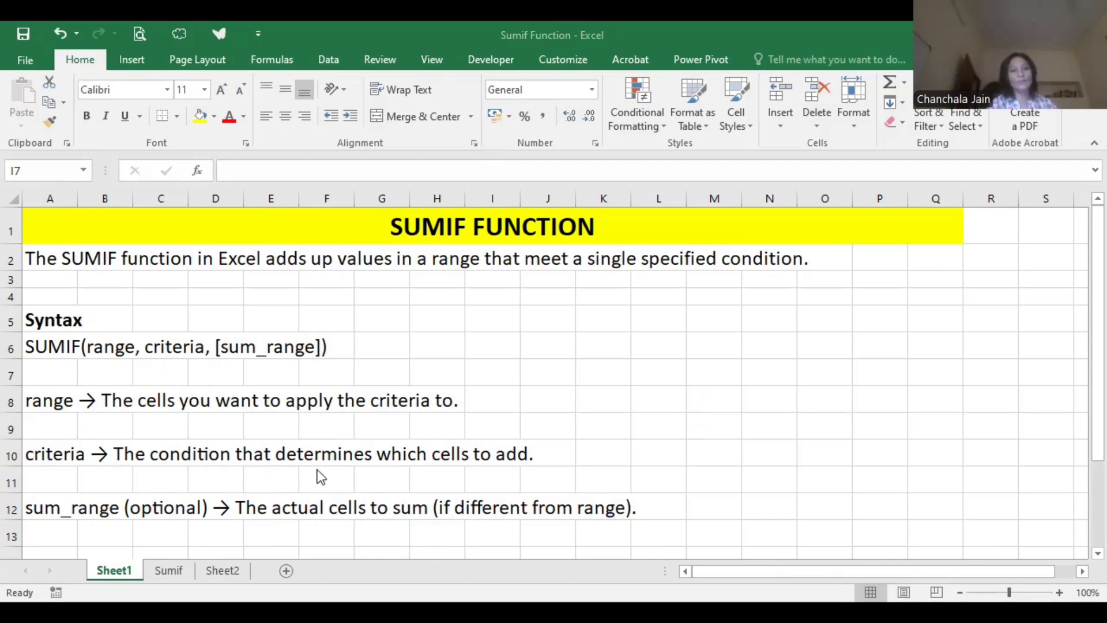
Start a SUMIF formula in cell F3 of the Sumif sheet, below the question about Eminem's songs.
{"action": "left_click", "coordinate": [174, 569]}
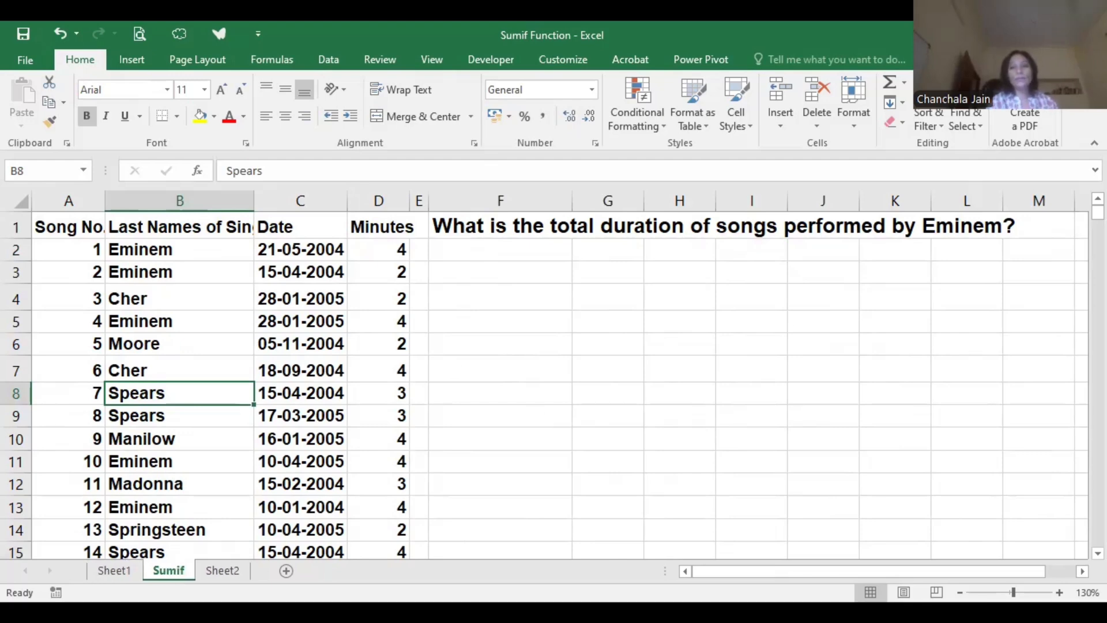
{"action": "left_click", "coordinate": [532, 373]}
{"action": "scroll", "coordinate": [532, 373], "scroll_direction": "right", "scroll_amount": 2}
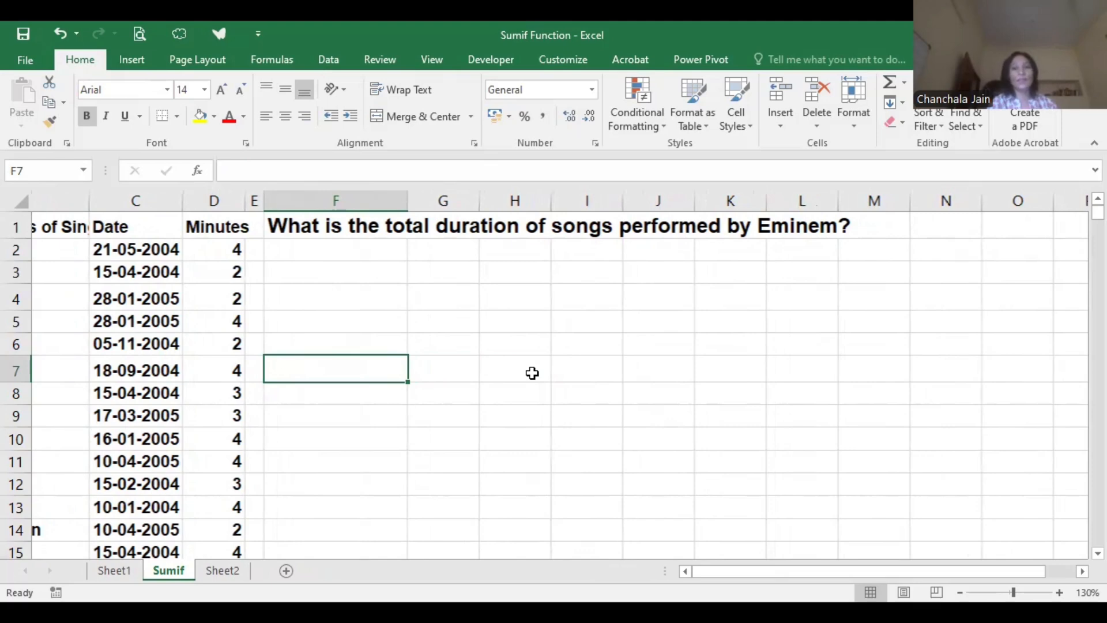
{"action": "scroll", "coordinate": [532, 373], "scroll_direction": "right", "scroll_amount": 1}
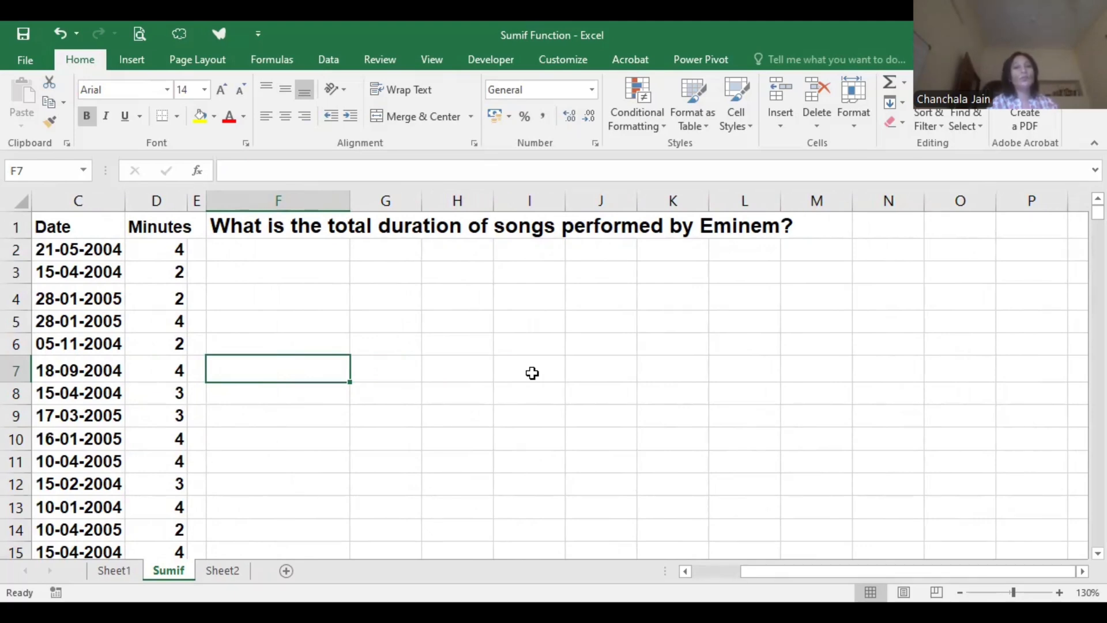
{"action": "left_click", "coordinate": [311, 269]}
{"action": "type", "text": "="}
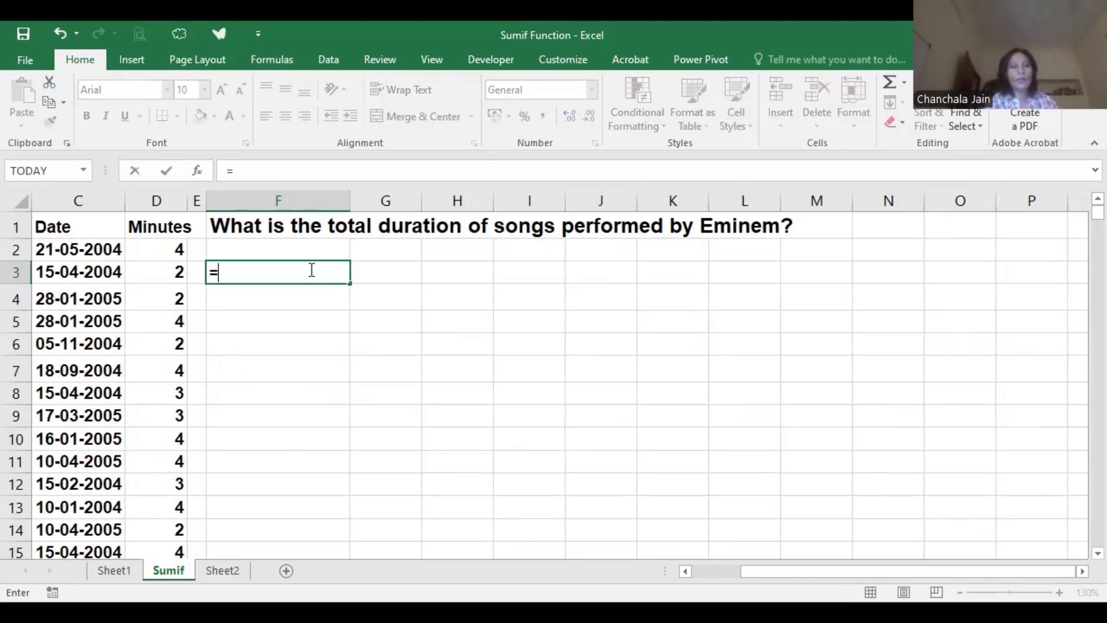
{"action": "type", "text": "sumi"}
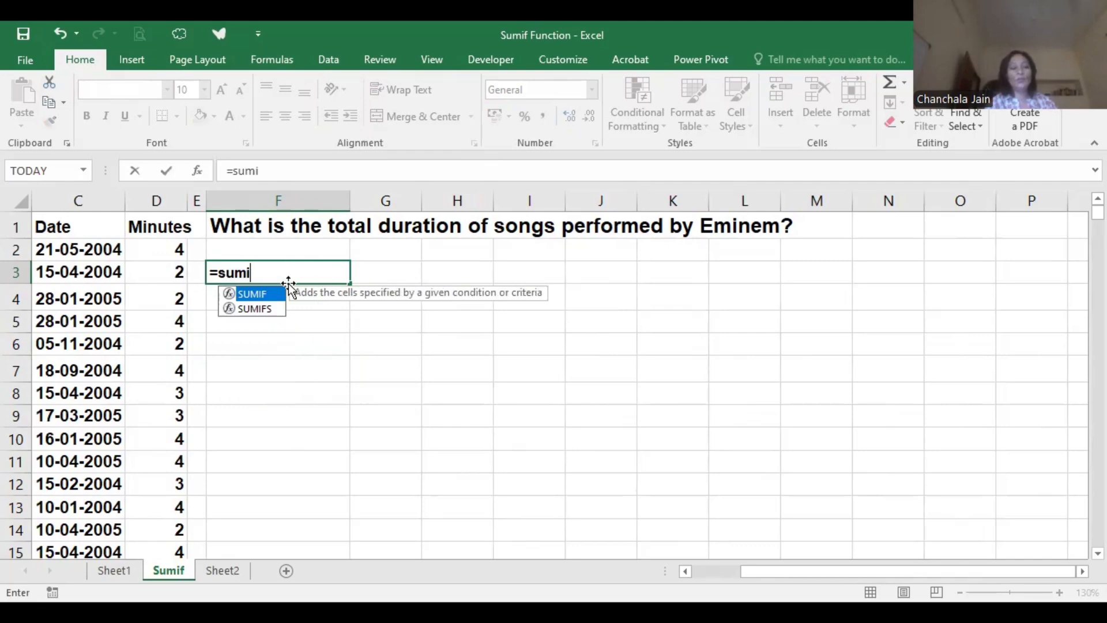
{"action": "double_click", "coordinate": [262, 294]}
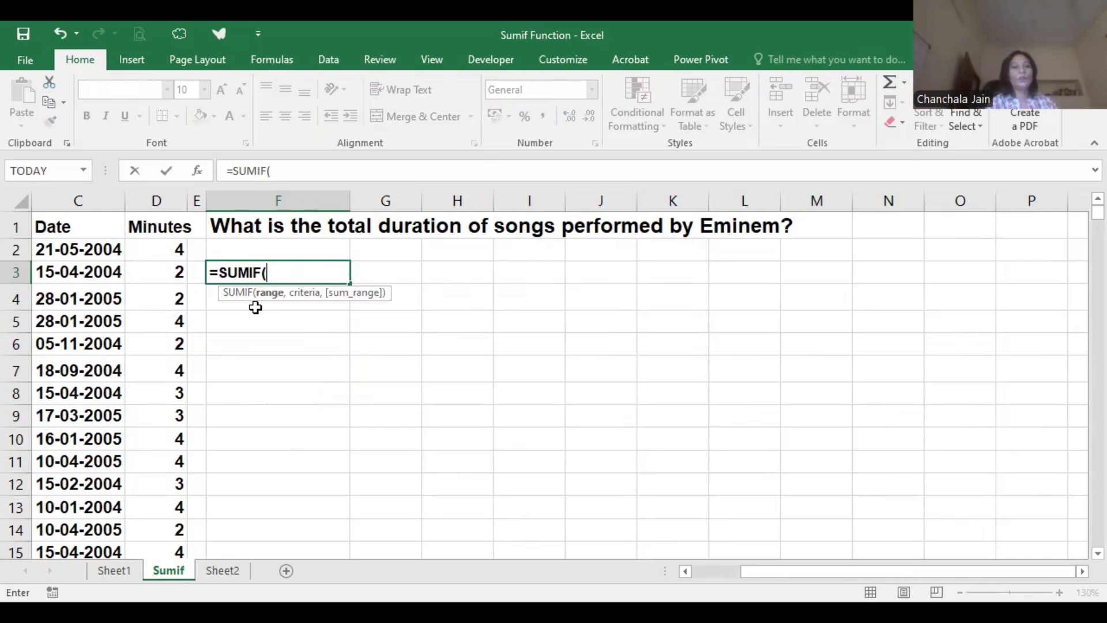
Enter B2:B952, the singers' last names, as the criteria range of the SUMIF formula.
{"action": "scroll", "coordinate": [255, 307], "scroll_direction": "left", "scroll_amount": 2}
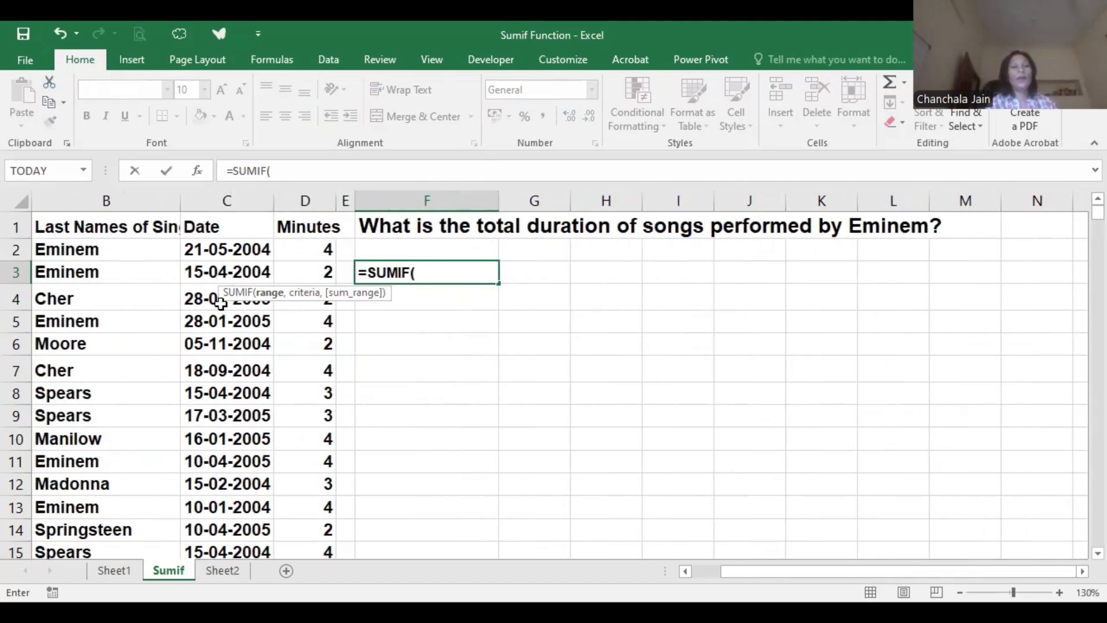
{"action": "left_click", "coordinate": [141, 257]}
{"action": "key", "text": "F8"}
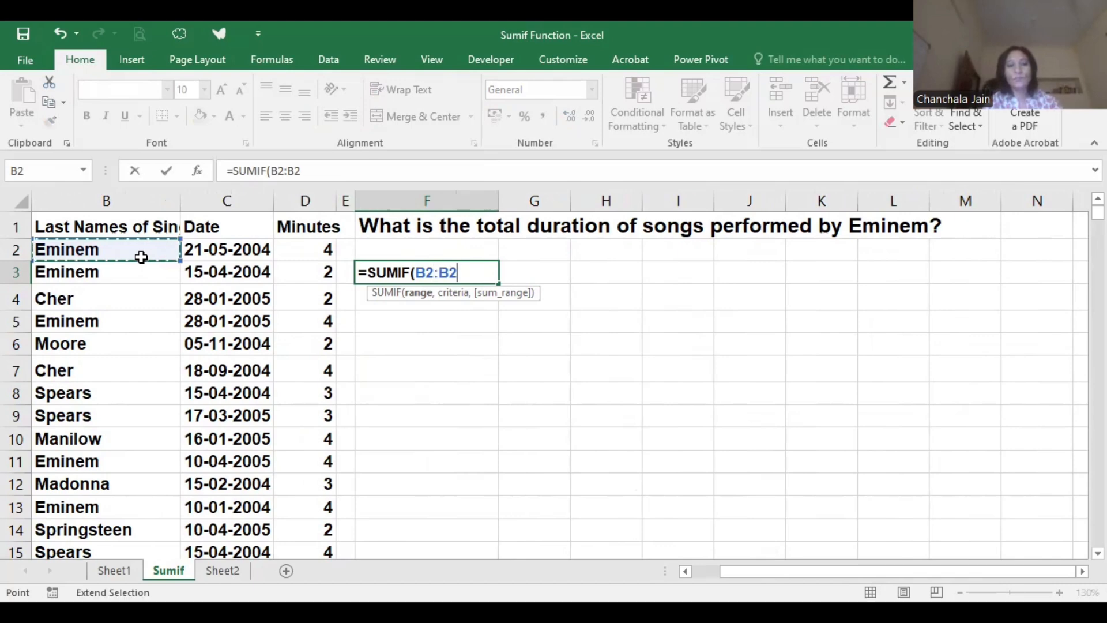
{"action": "key", "text": "ctrl+shift+Down"}
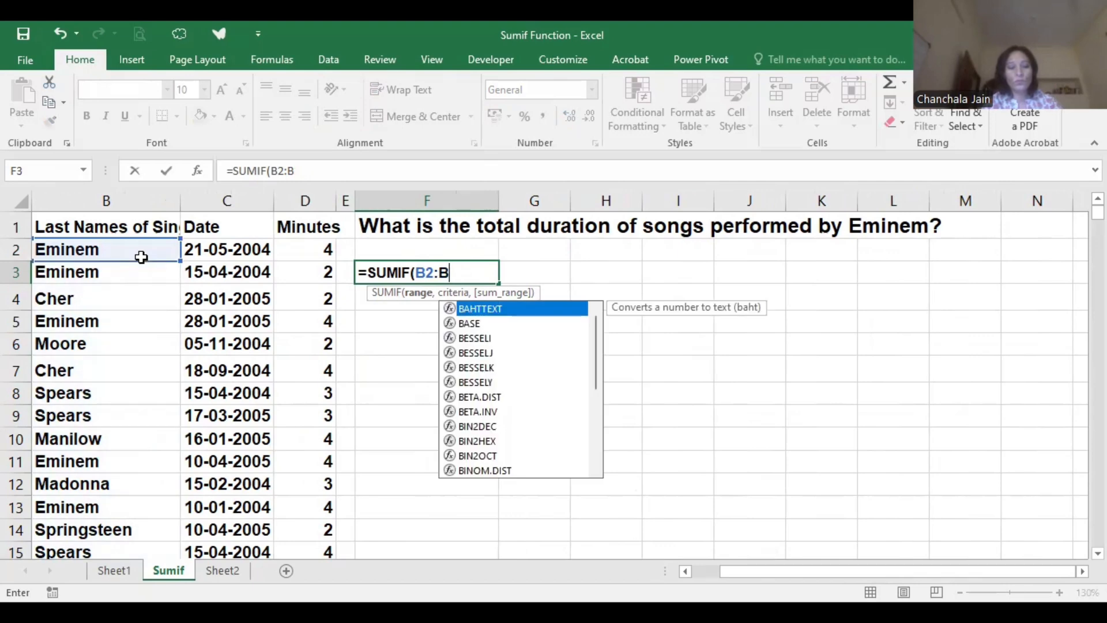
{"action": "key", "text": "BackSpace"}
{"action": "key", "text": "BackSpace"}
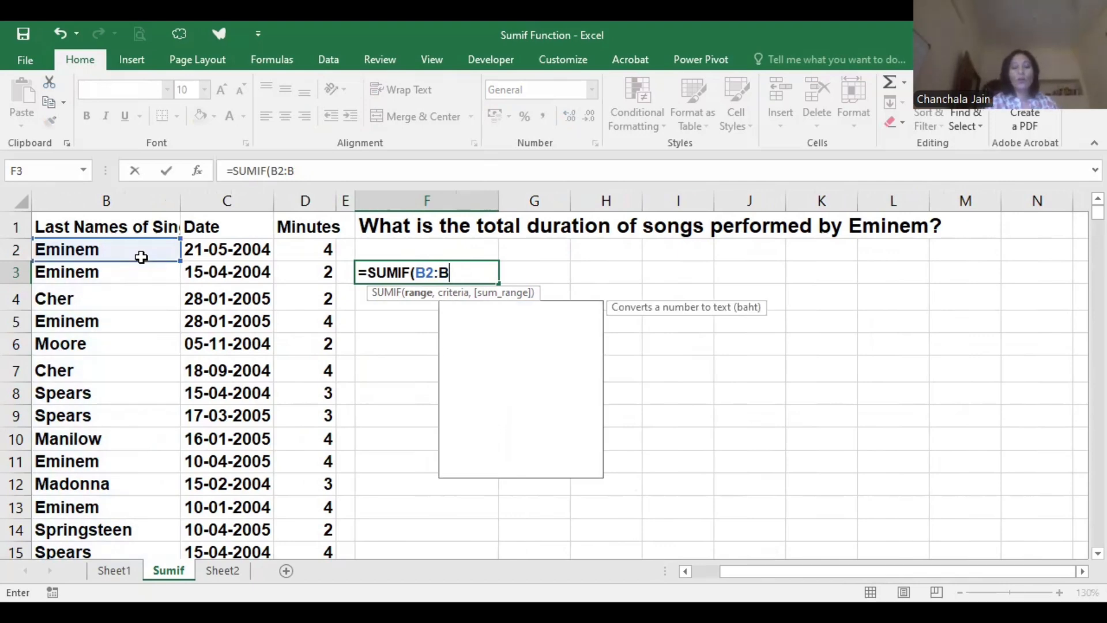
{"action": "type", "text": "952,"}
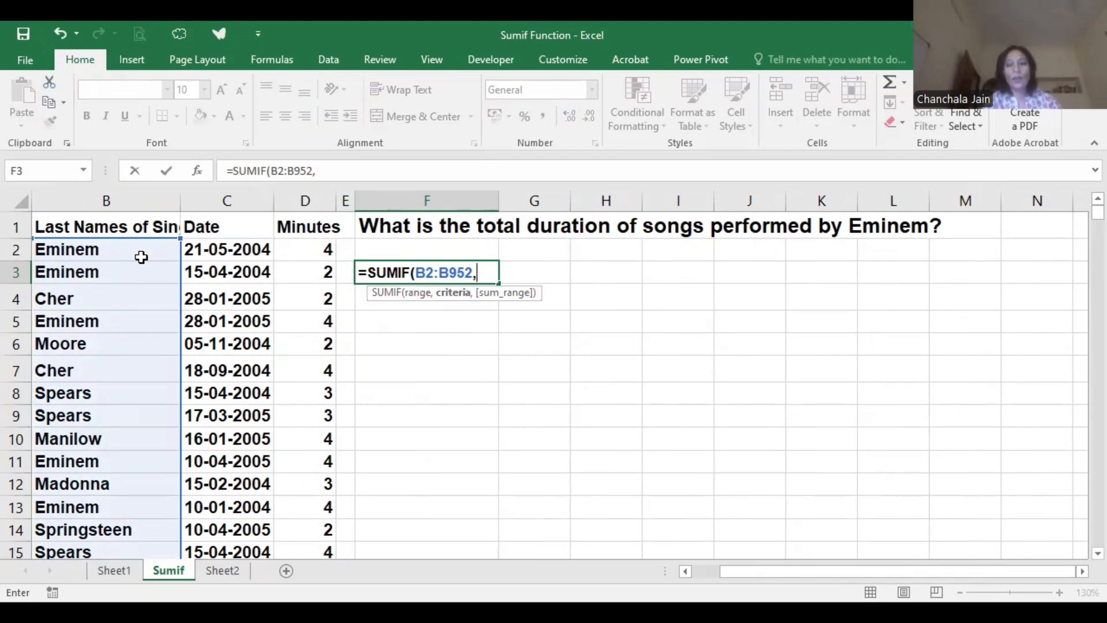
Complete the SUMIF formula in F3 with the criterion "Eminem" and the sum range D2:D952.
{"action": "type", "text": "\"Emin"}
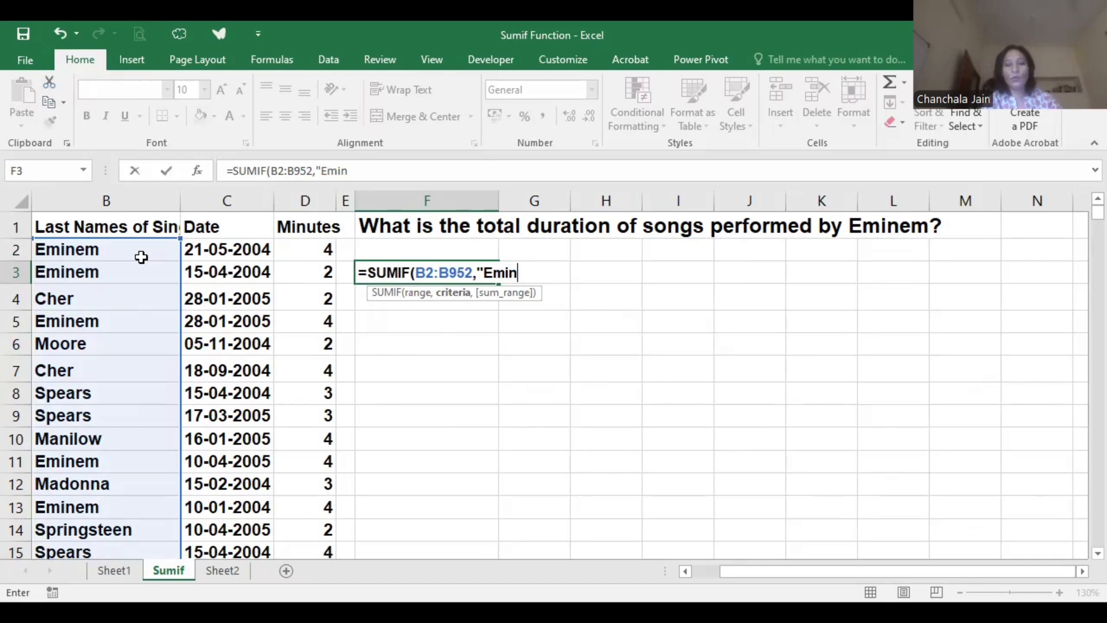
{"action": "type", "text": "em\""}
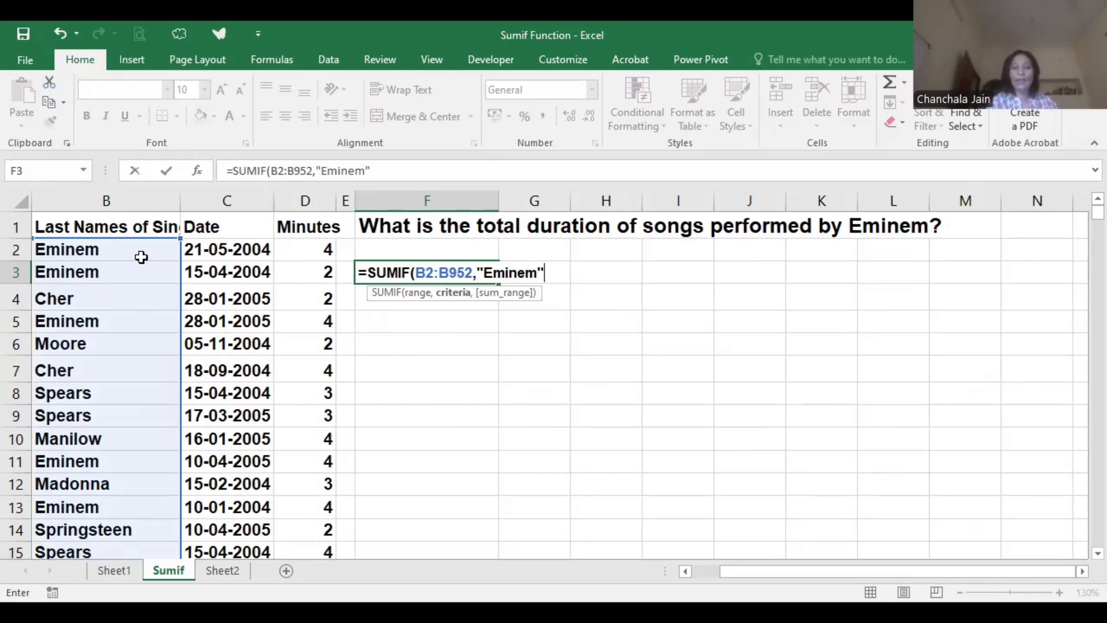
{"action": "type", "text": ","}
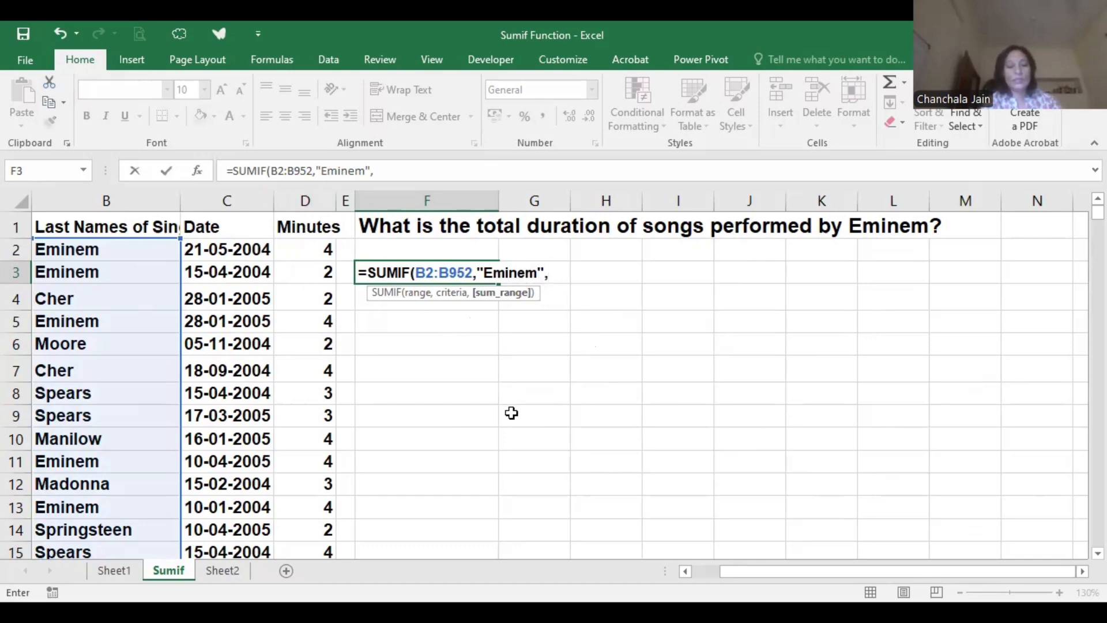
{"action": "type", "text": "d2"}
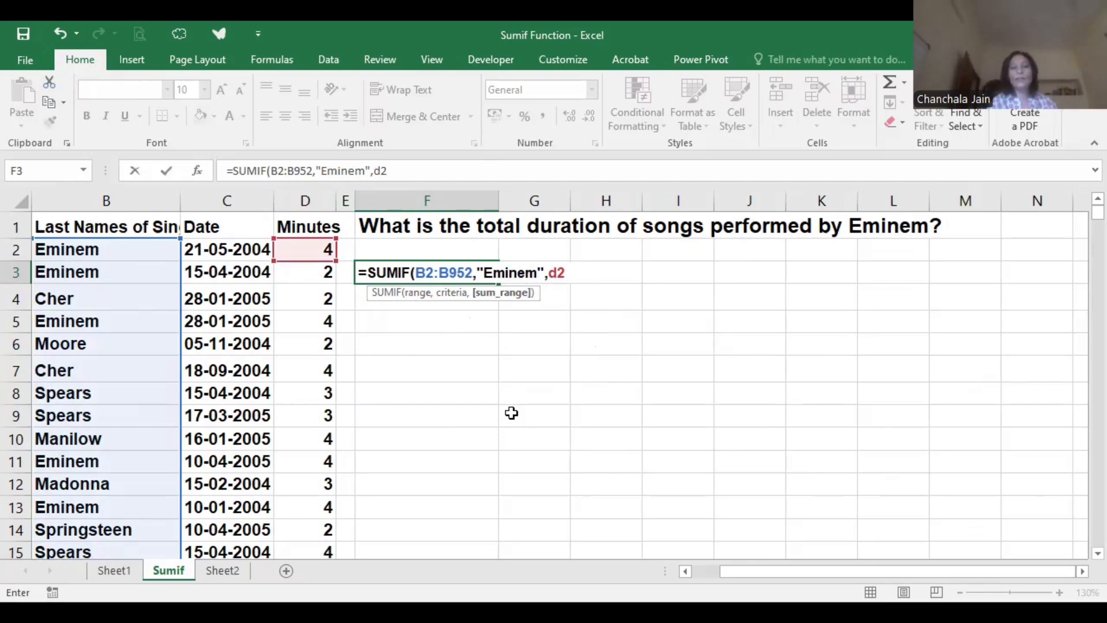
{"action": "key", "text": "ctrl+shift+Down"}
{"action": "key", "text": "Return"}
{"action": "left_click", "coordinate": [456, 271]}
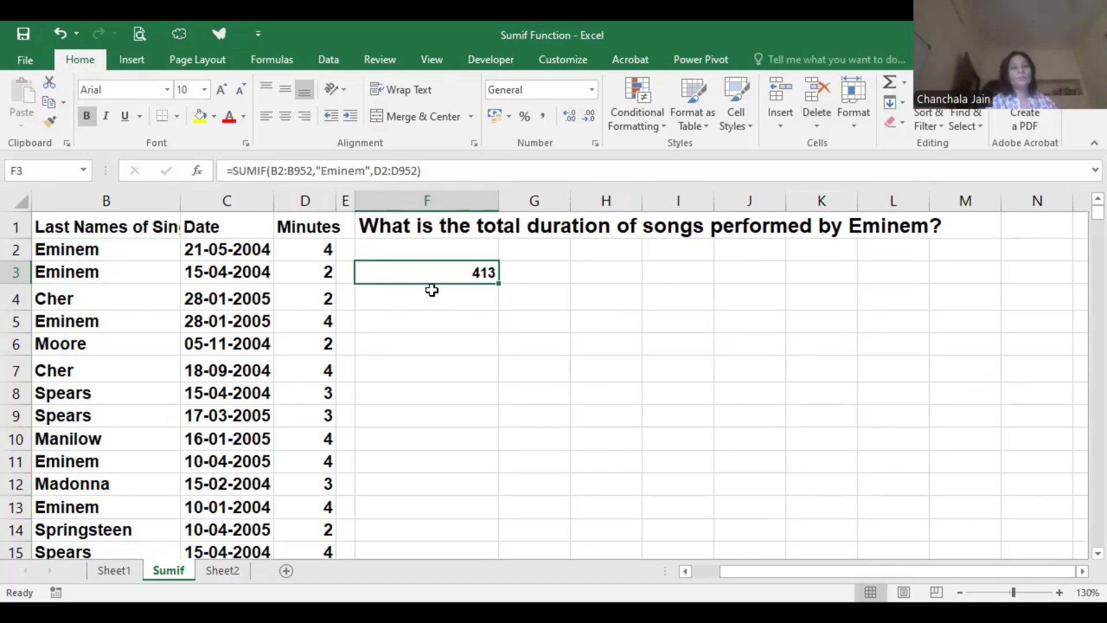
On Sheet2, start a SUMIF formula in cell F2 with the Name cells A2:A11 as the range.
{"action": "left_click", "coordinate": [223, 571]}
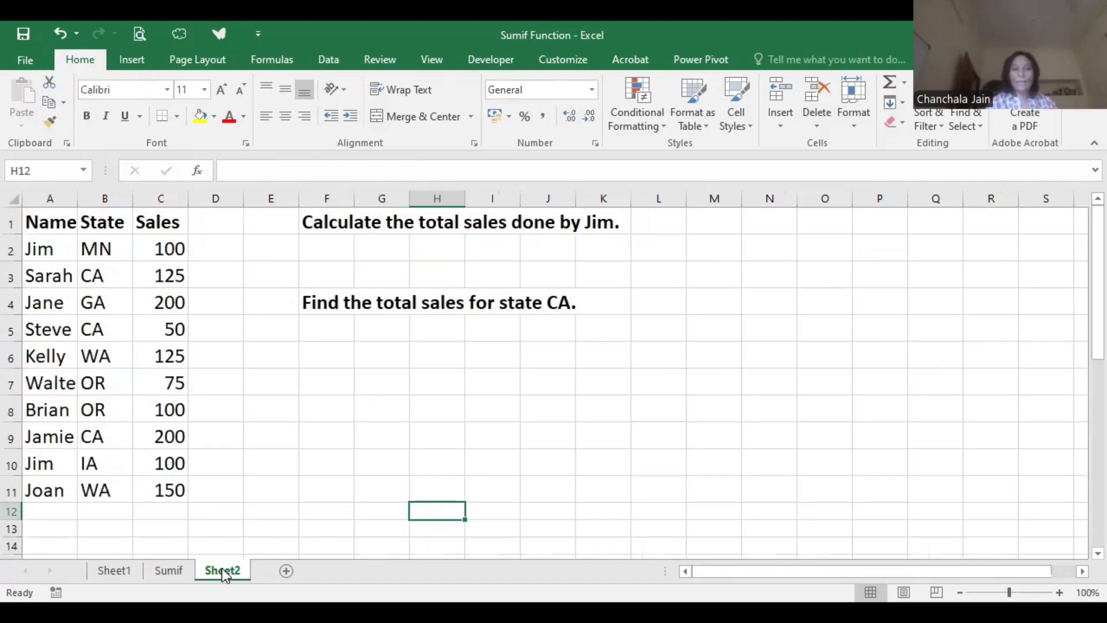
{"action": "left_click", "coordinate": [145, 226]}
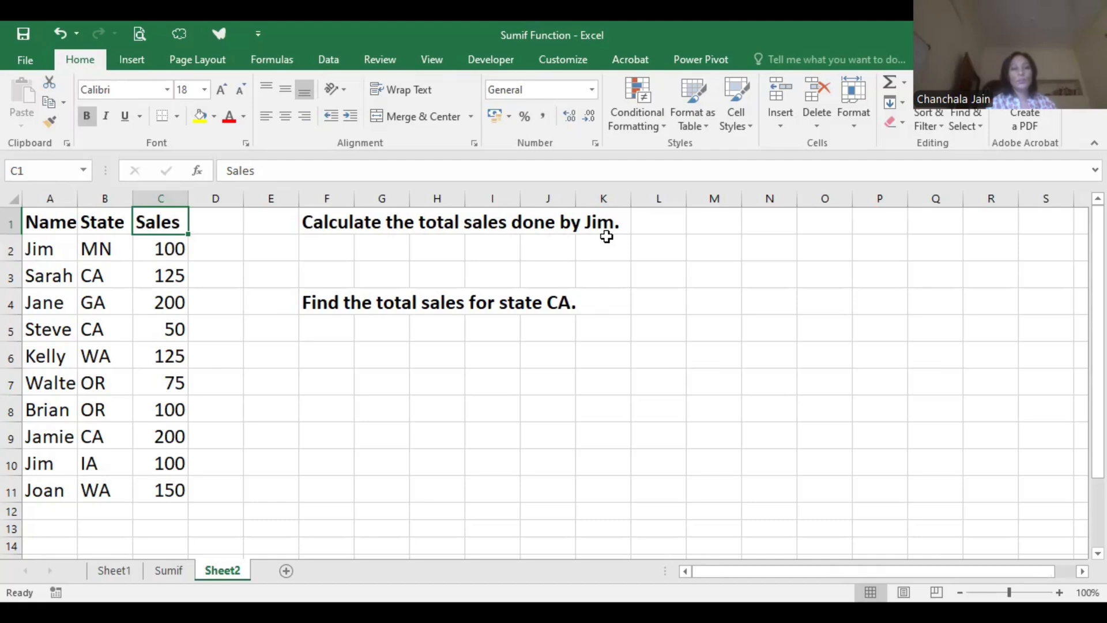
{"action": "left_click", "coordinate": [352, 252]}
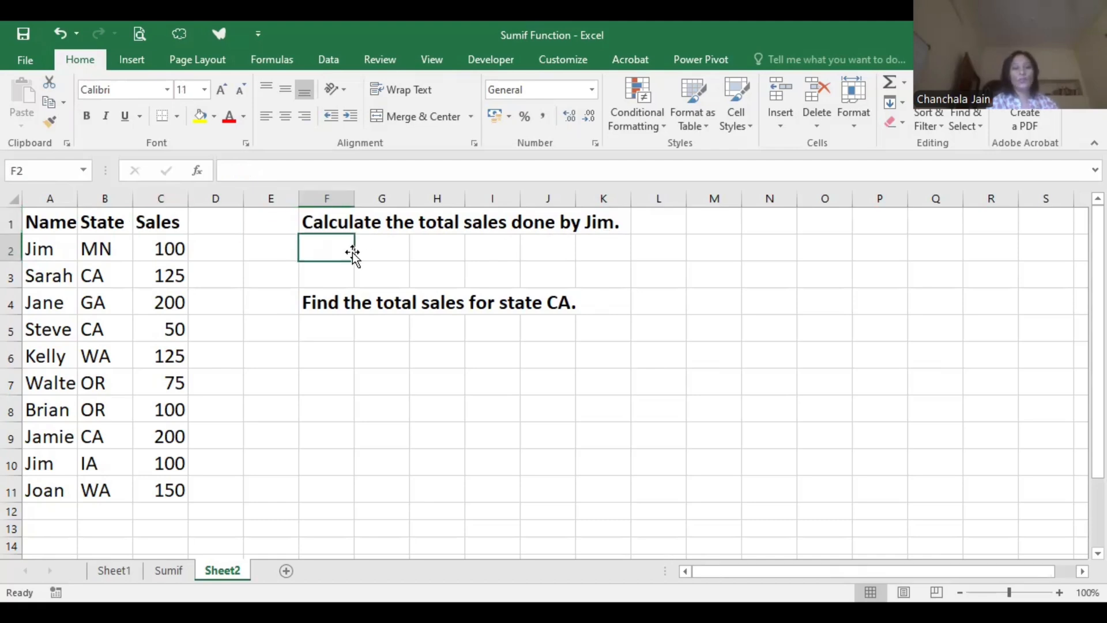
{"action": "type", "text": "=s"}
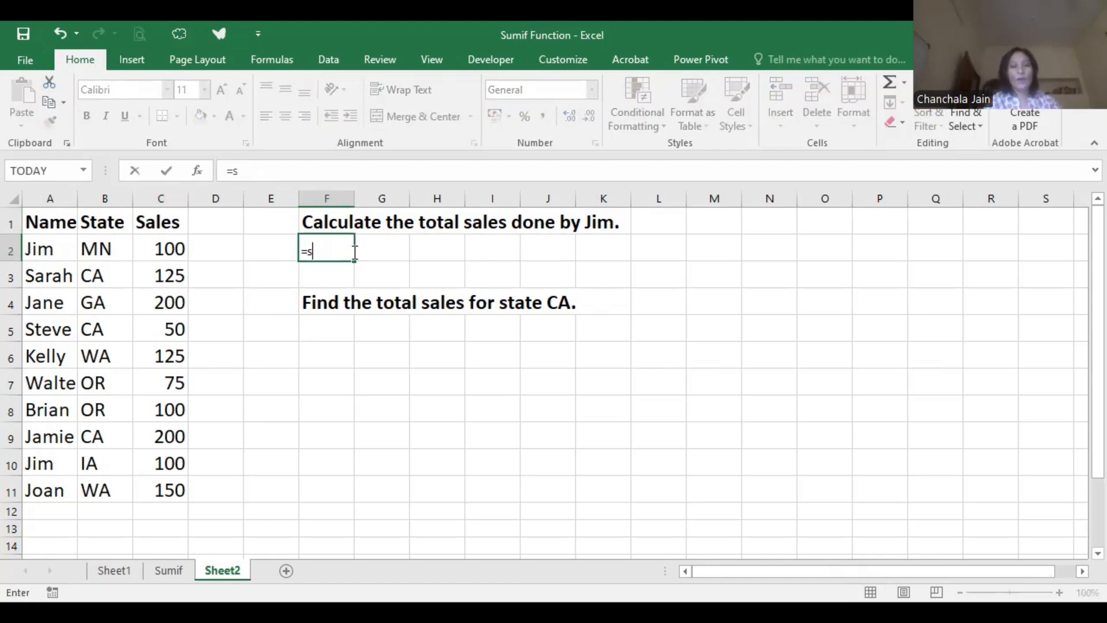
{"action": "type", "text": "umif("}
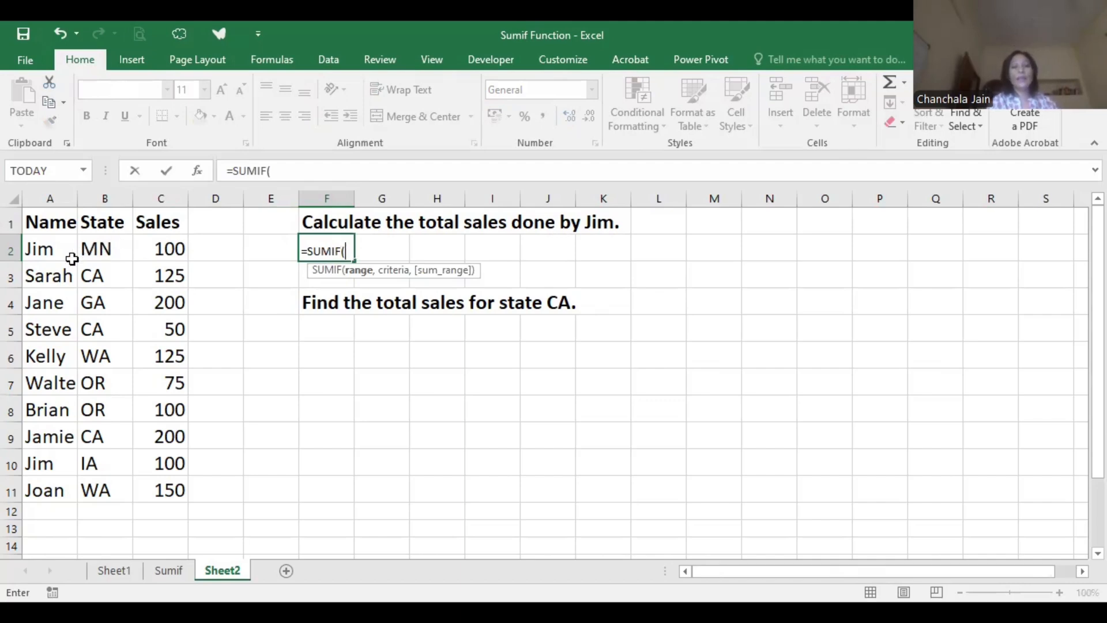
{"action": "left_click", "coordinate": [52, 254]}
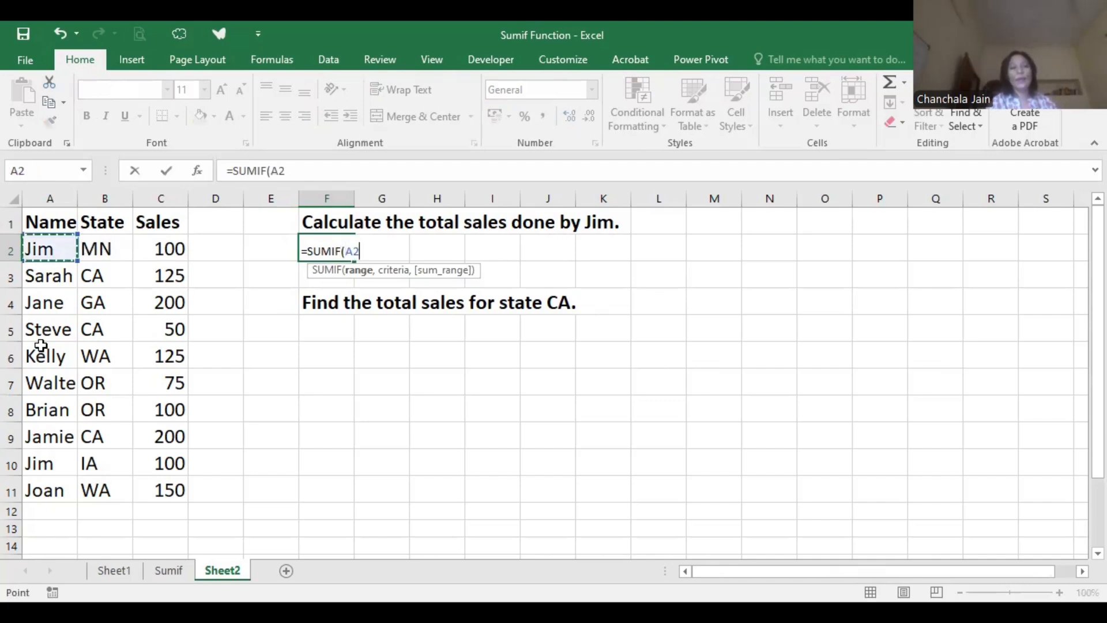
{"action": "left_click", "coordinate": [20, 489], "text": "shift"}
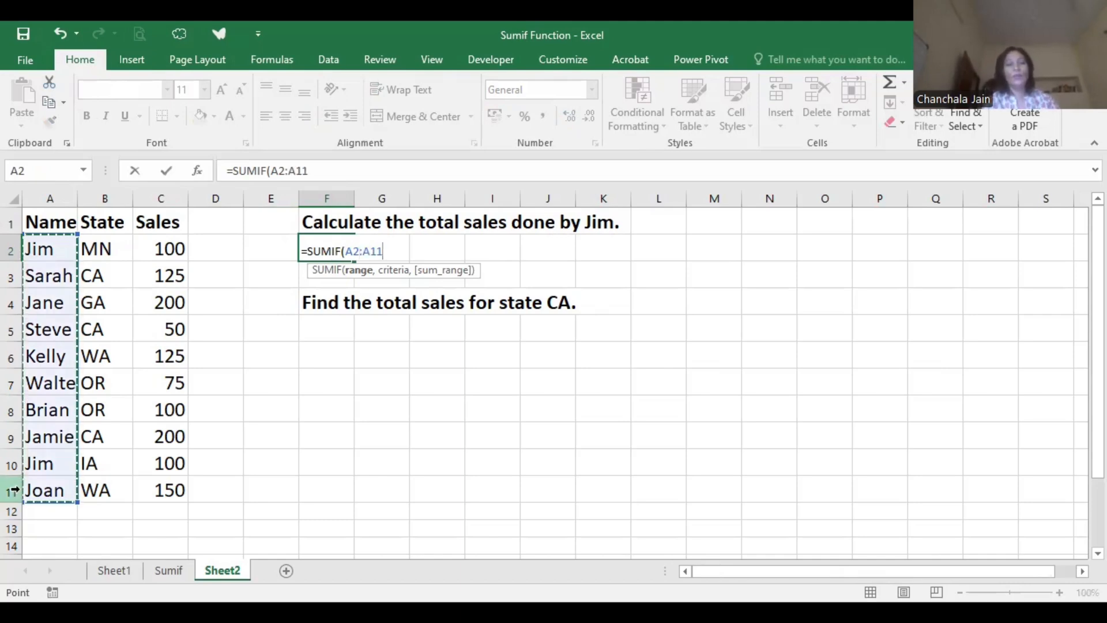
Complete the F2 formula with the salesperson's name from the question in F1 as criterion and C2:C11 as sum range.
{"action": "type", "text": ","}
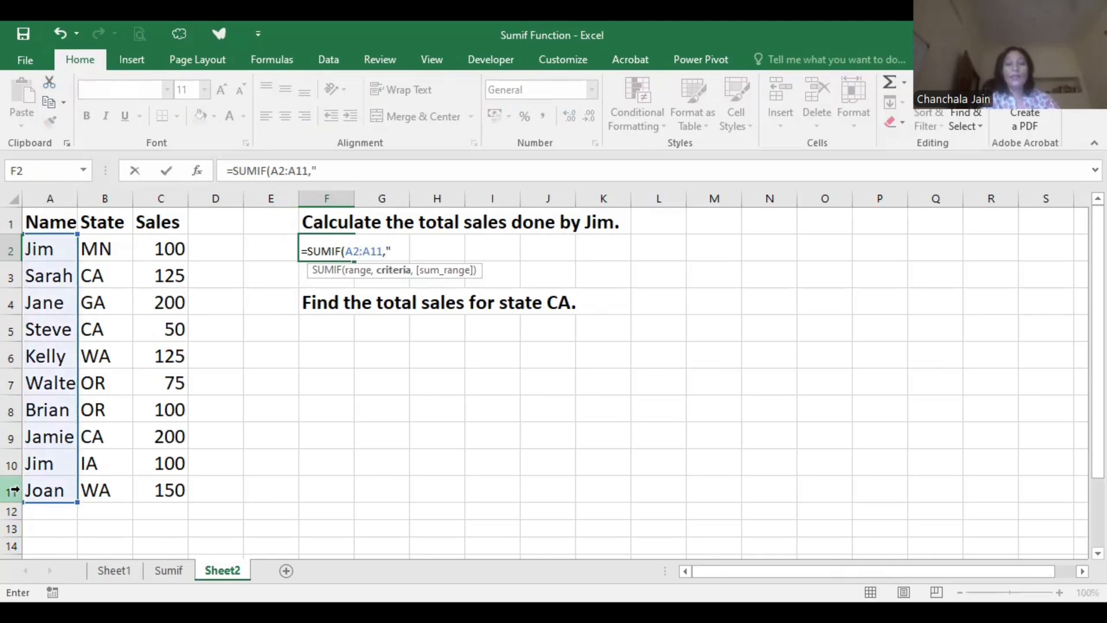
{"action": "type", "text": "\"Jim\""}
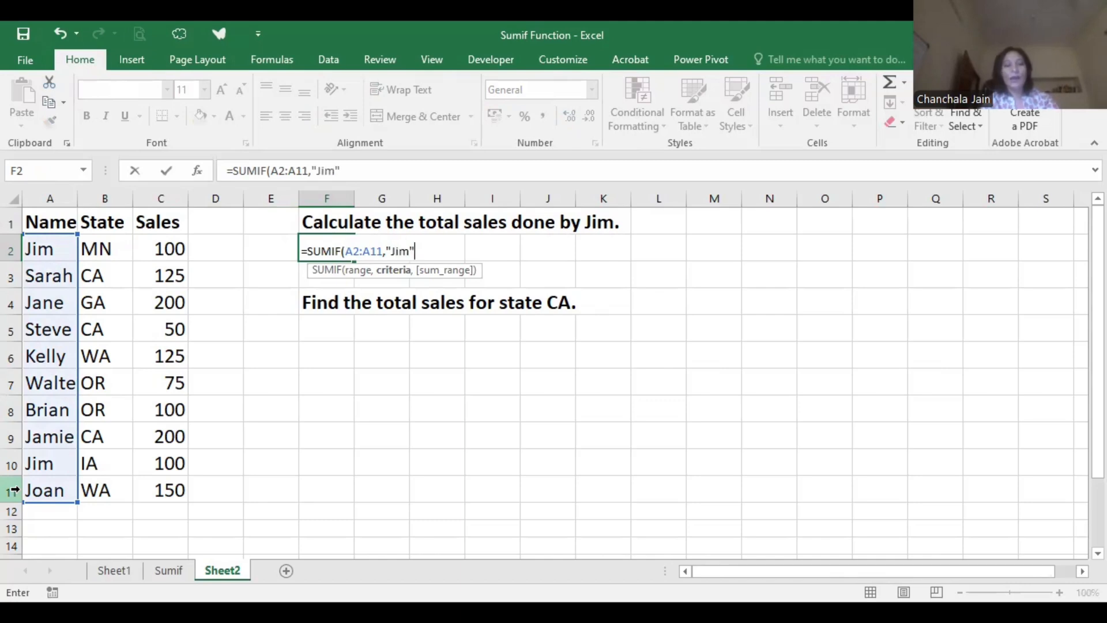
{"action": "type", "text": ","}
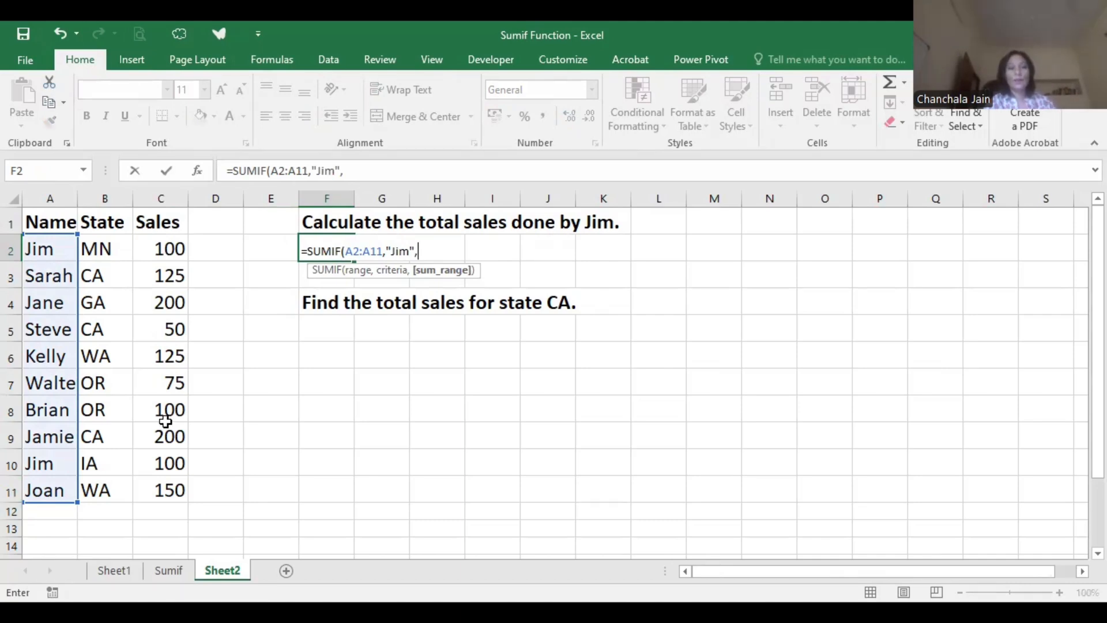
{"action": "left_click_drag", "start_coordinate": [164, 249], "coordinate": [166, 497]}
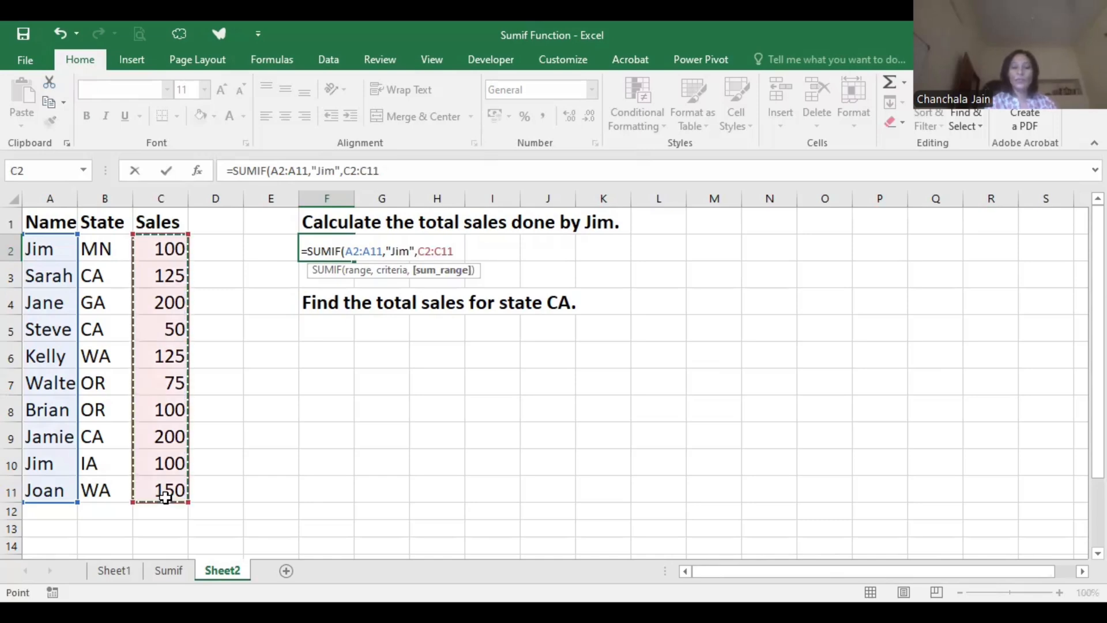
{"action": "type", "text": ")"}
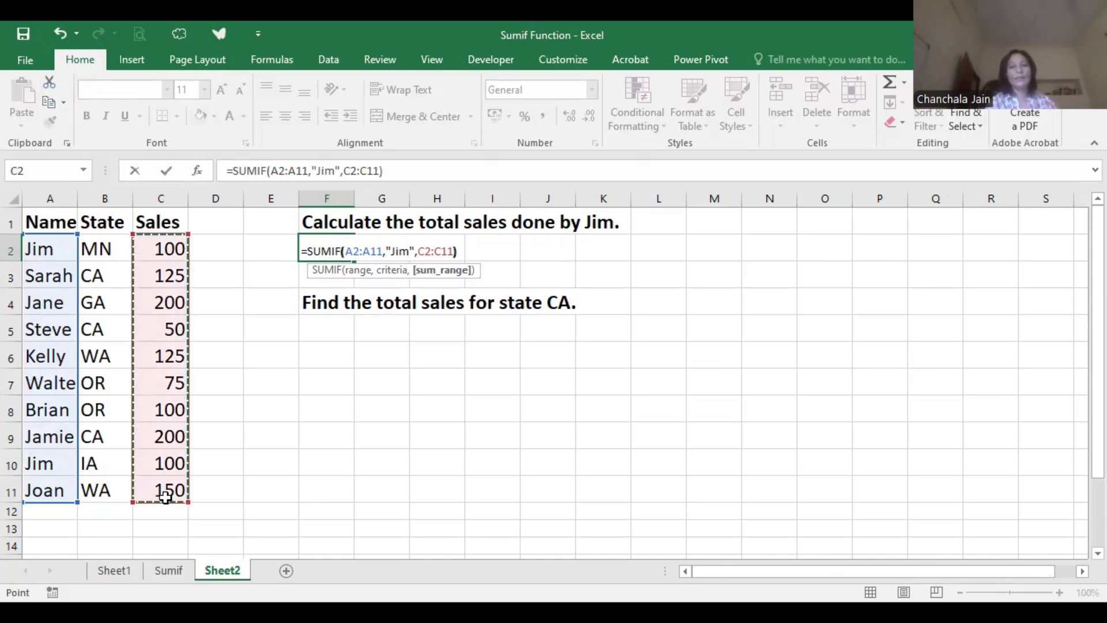
{"action": "key", "text": "ctrl+Return"}
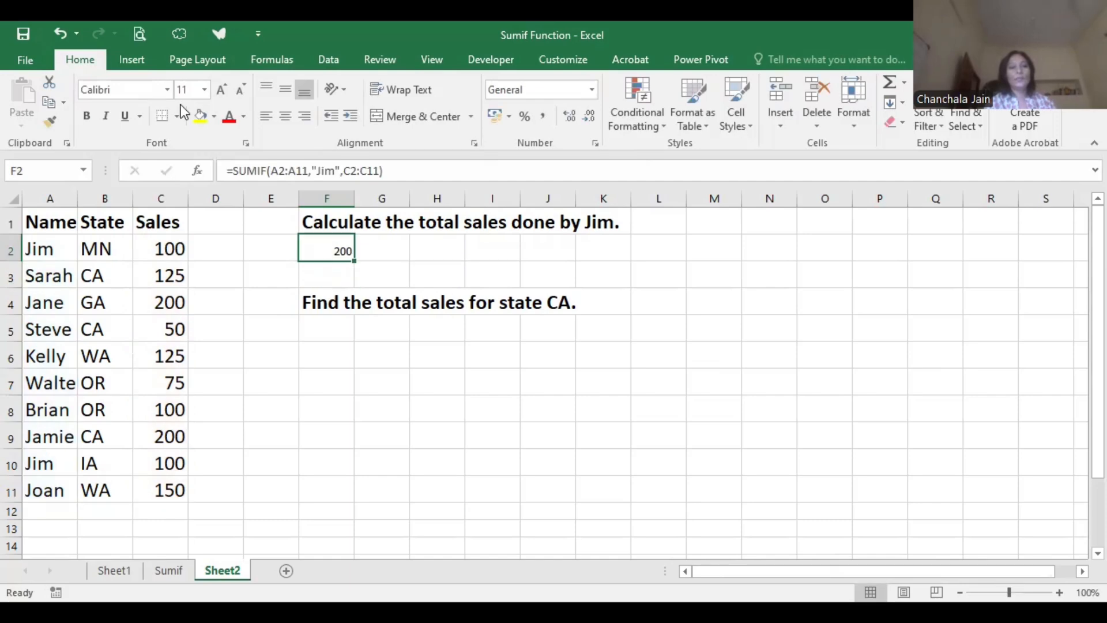
Increase the font size of the answer cells F2 and F5 to 20.
{"action": "left_click", "coordinate": [221, 88]}
{"action": "left_click", "coordinate": [221, 88]}
{"action": "left_click", "coordinate": [221, 88]}
{"action": "left_click", "coordinate": [221, 88]}
{"action": "left_click", "coordinate": [220, 87]}
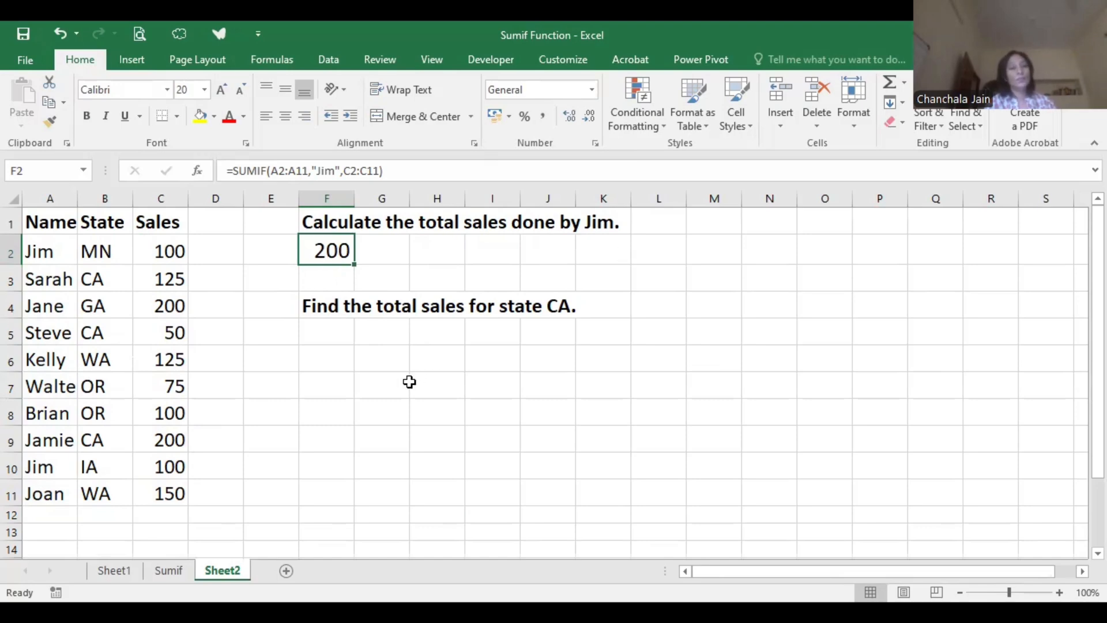
{"action": "left_click", "coordinate": [342, 333]}
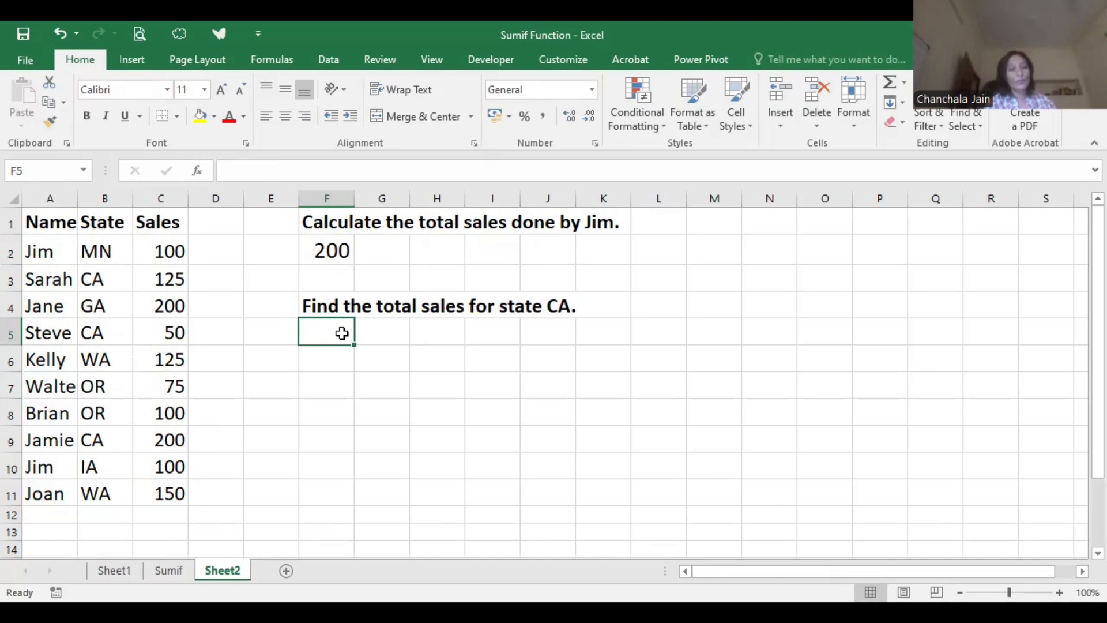
{"action": "left_click", "coordinate": [220, 89]}
{"action": "left_click", "coordinate": [220, 89]}
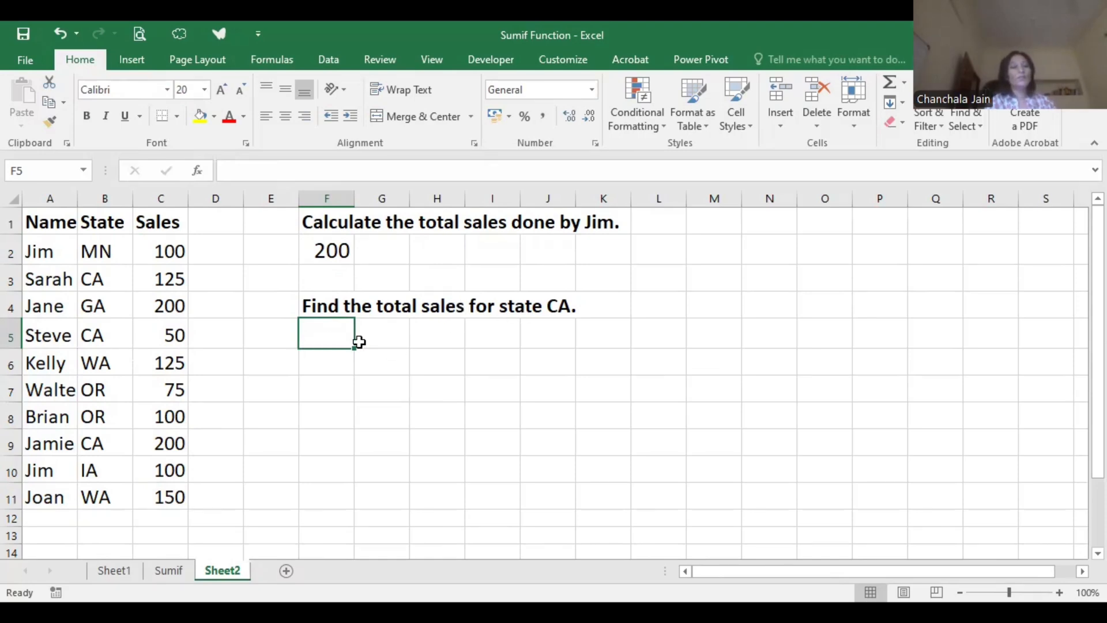
Start a SUMIF formula in cell F5 with the State cells B2:B11 as the range.
{"action": "key", "text": "F2"}
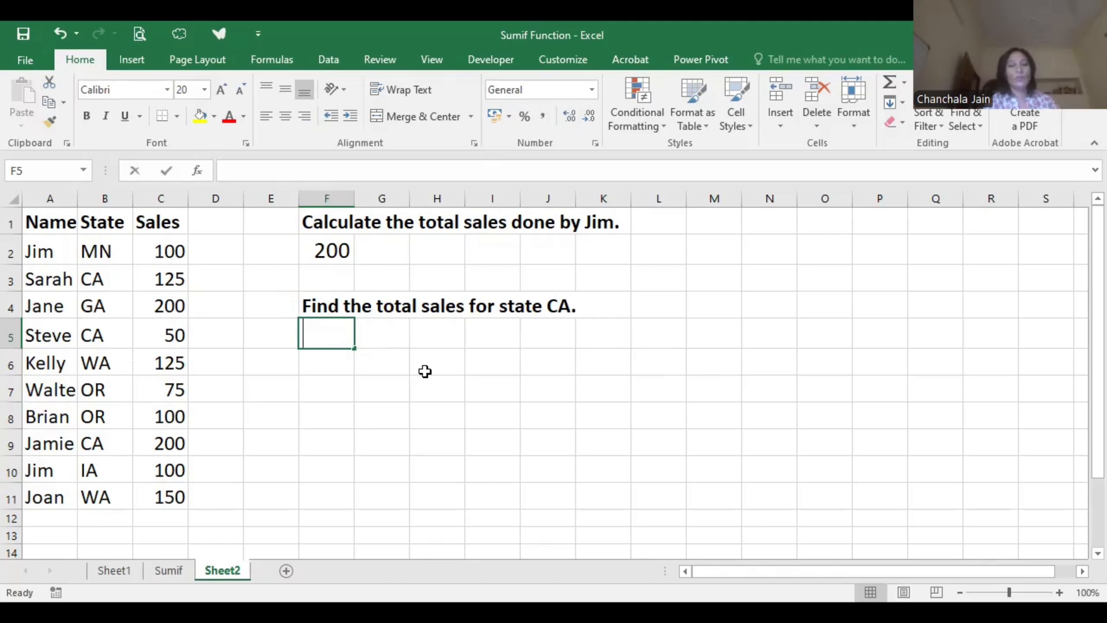
{"action": "type", "text": "="}
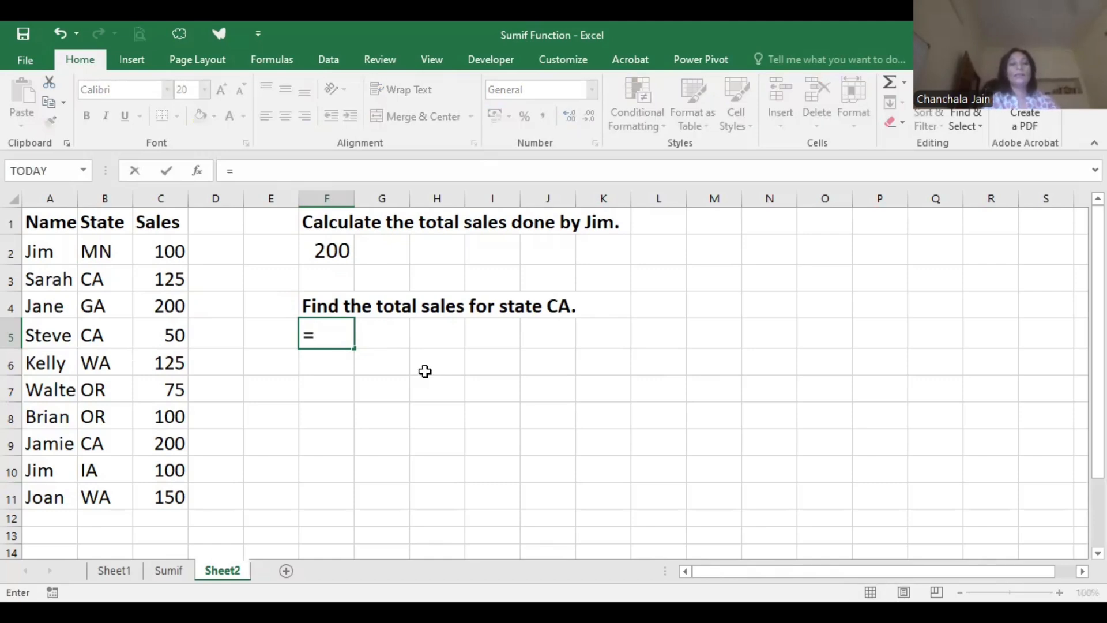
{"action": "type", "text": "SUMIF("}
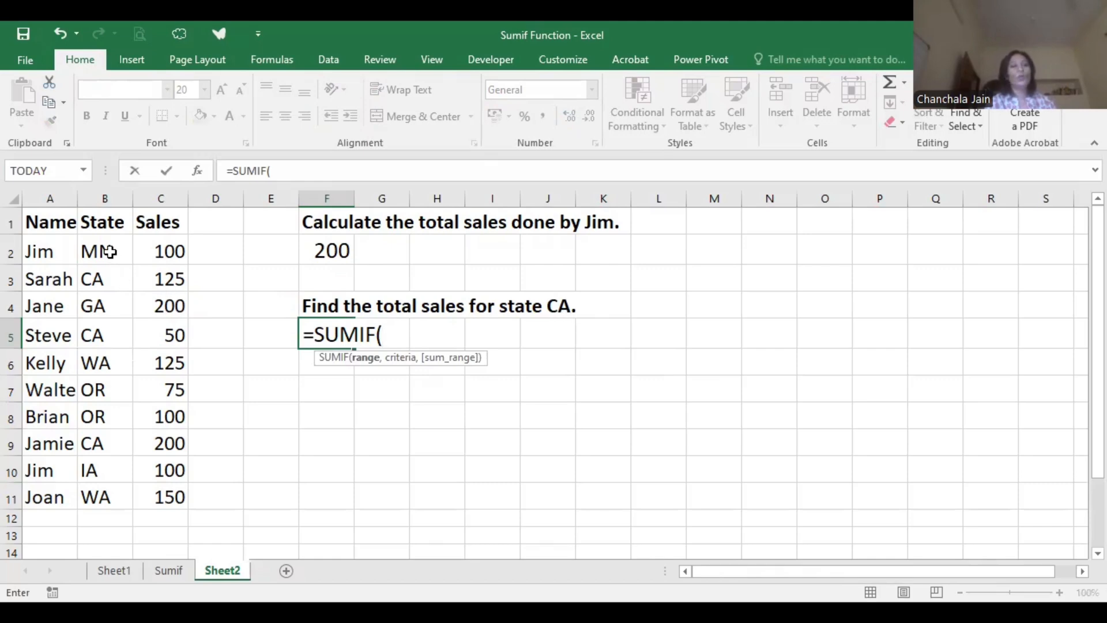
{"action": "left_click_drag", "start_coordinate": [105, 252], "coordinate": [101, 279]}
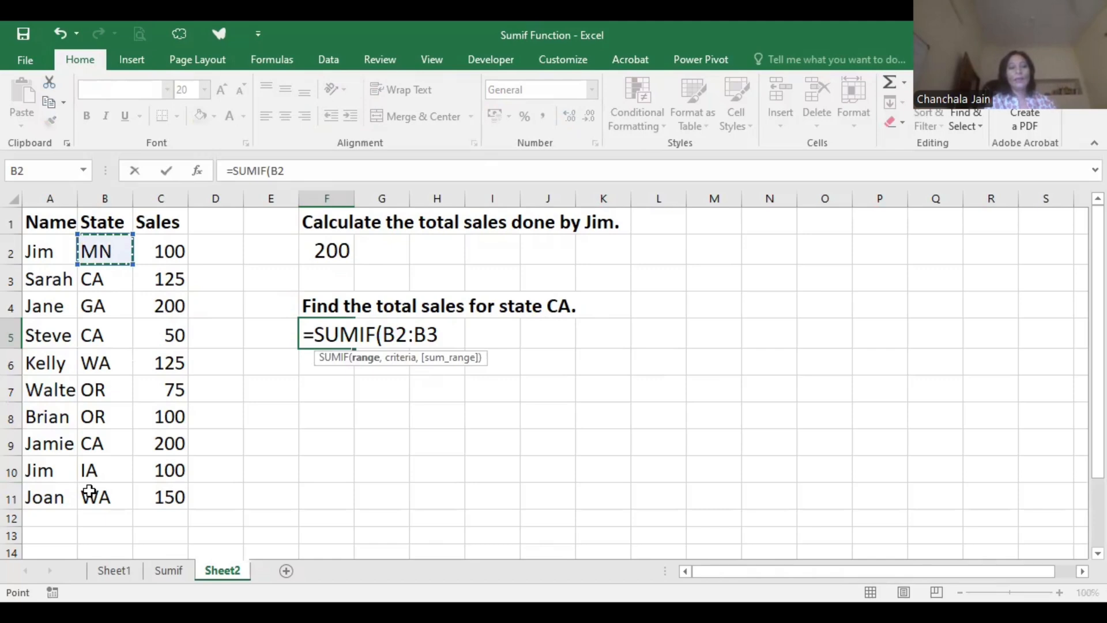
{"action": "left_click", "coordinate": [89, 494], "text": "shift"}
{"action": "type", "text": ","}
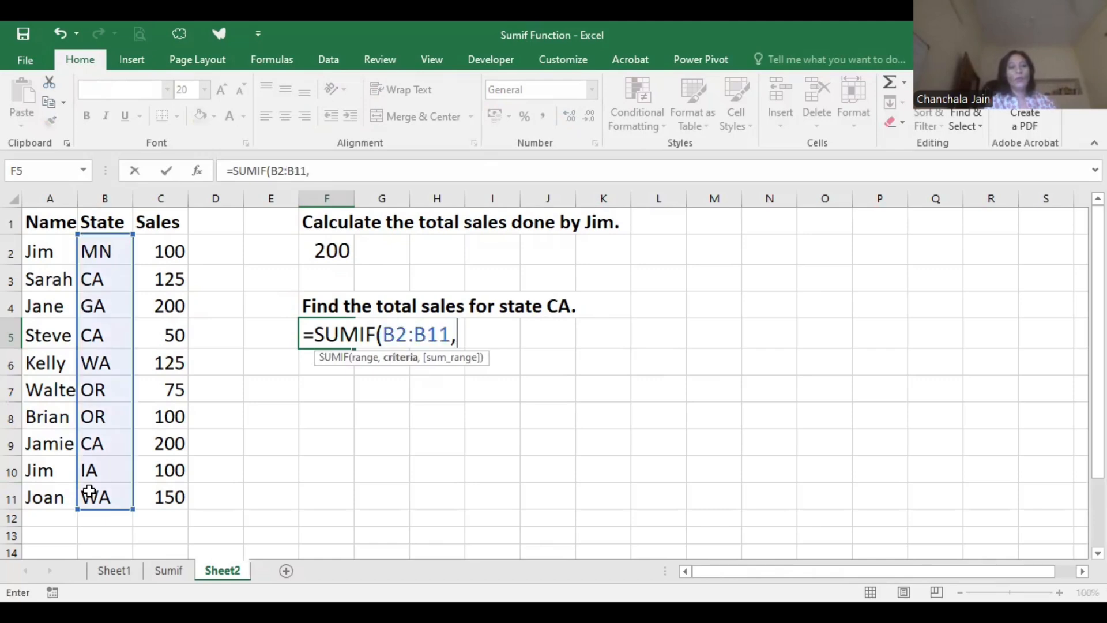
Complete the F5 formula with cell B3 (CA) as the criterion and the Sales cells C2:C11 as the sum range.
{"action": "left_click", "coordinate": [102, 284]}
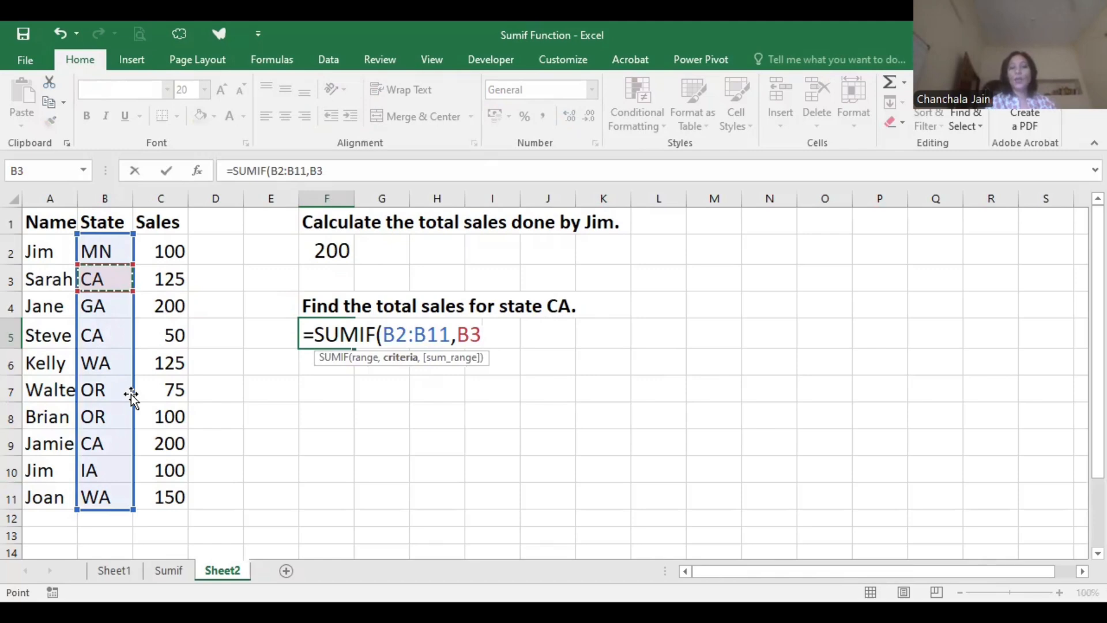
{"action": "type", "text": ","}
{"action": "left_click", "coordinate": [174, 251]}
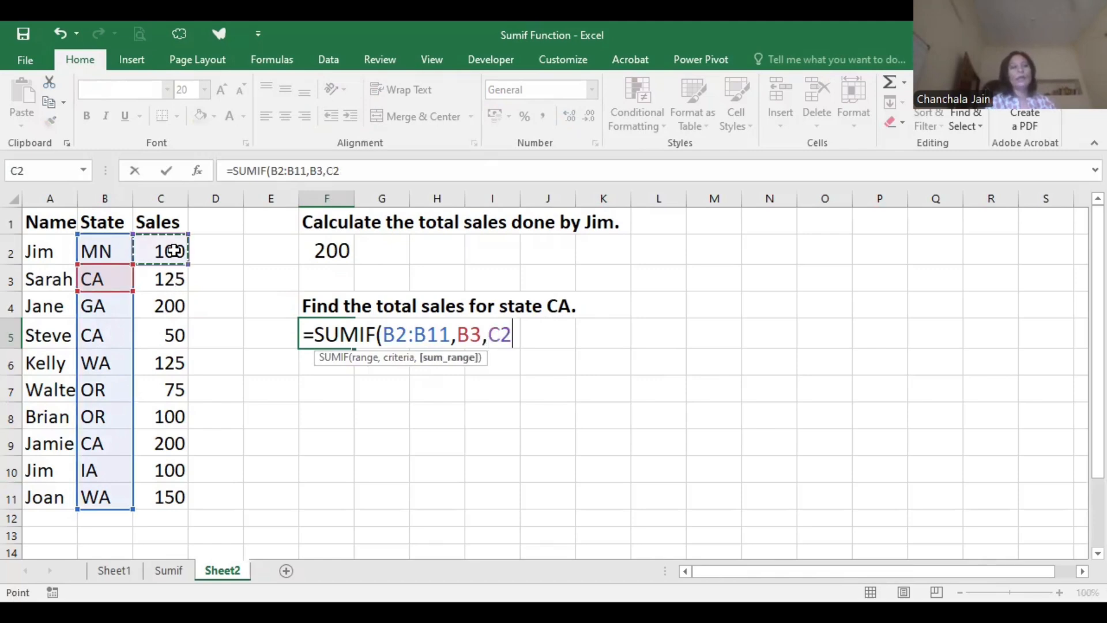
{"action": "left_click", "coordinate": [165, 494], "text": "shift"}
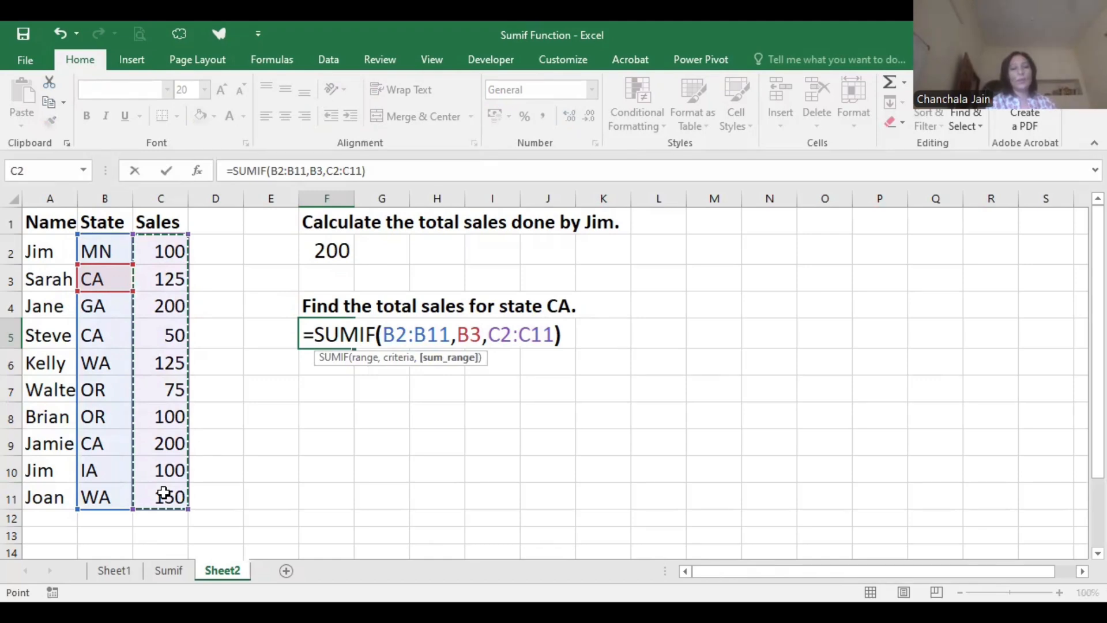
{"action": "key", "text": "Return"}
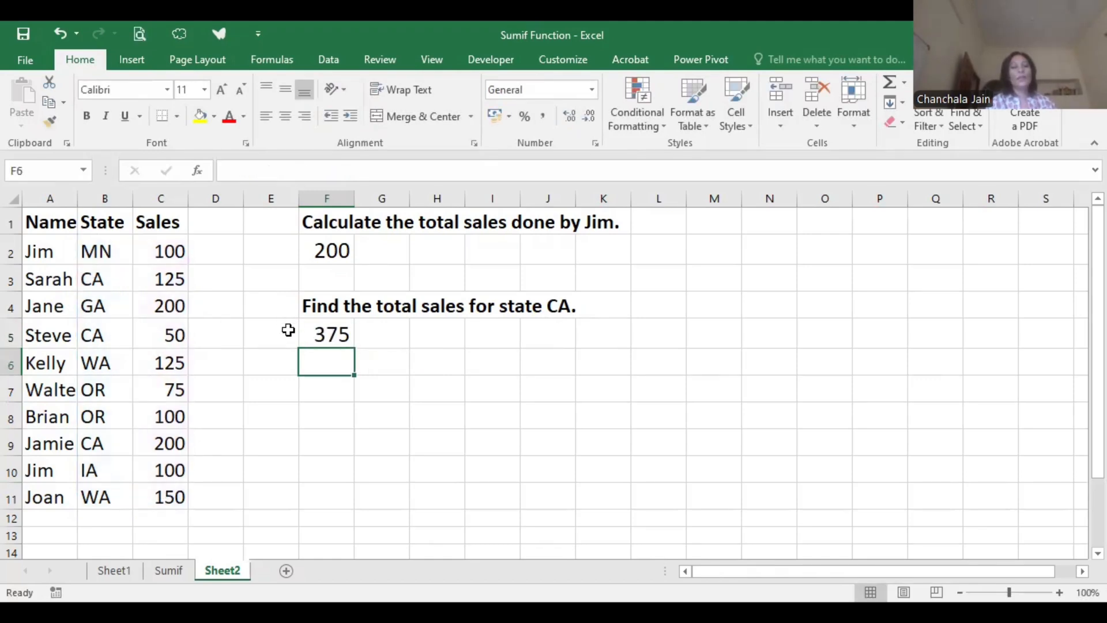
{"action": "left_click", "coordinate": [328, 333]}
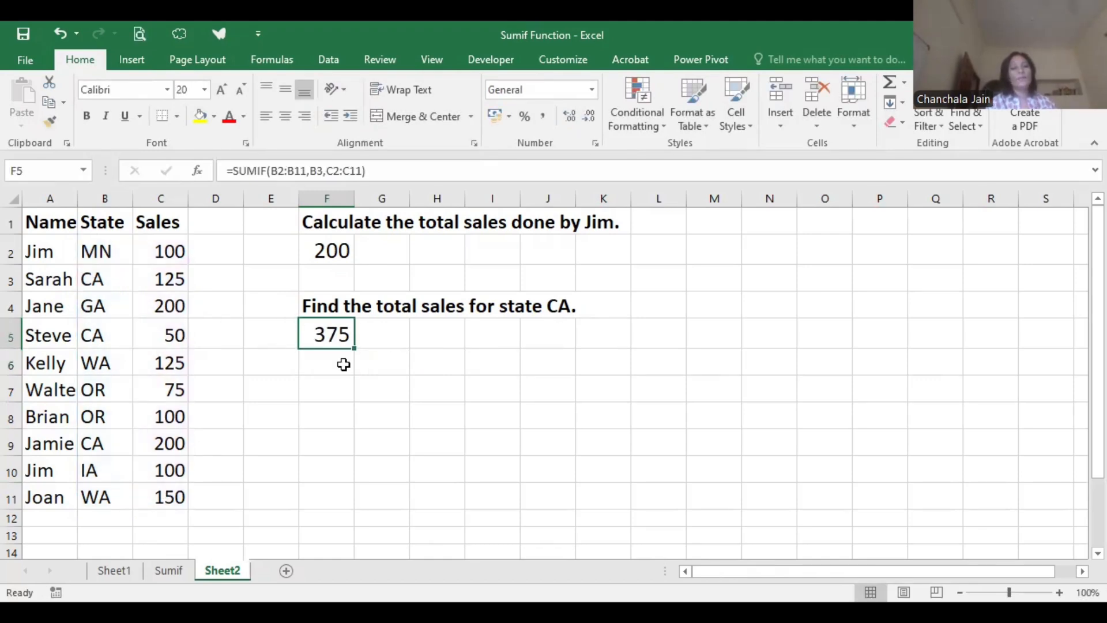